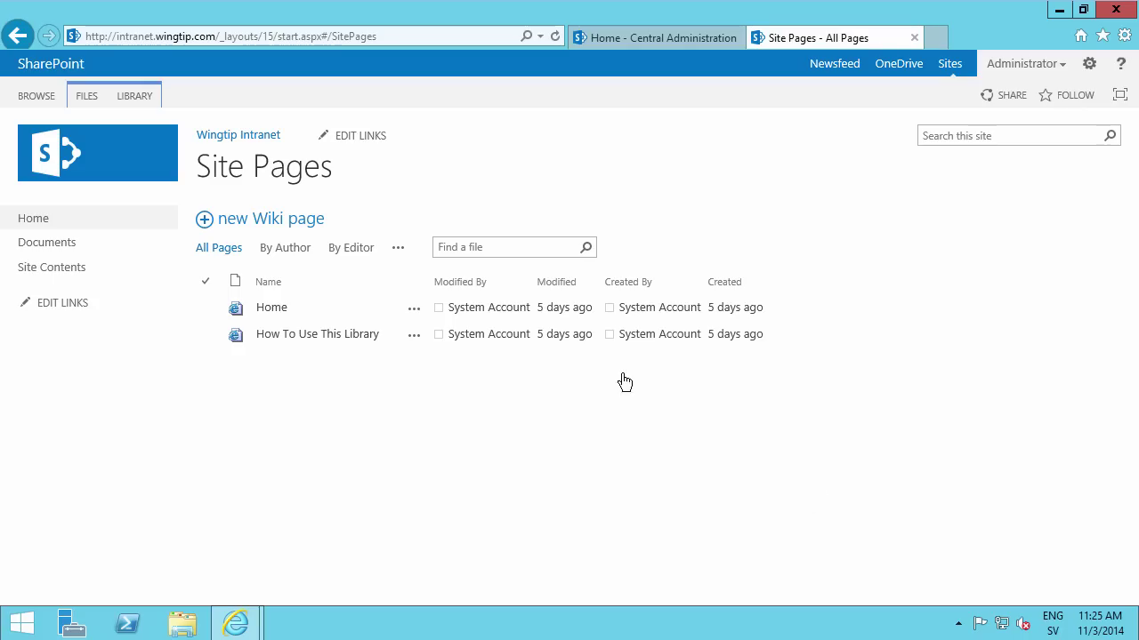
# Step: Search the Site Pages library for 'home', then clear the search to list all pages
pyautogui.click(509, 248)
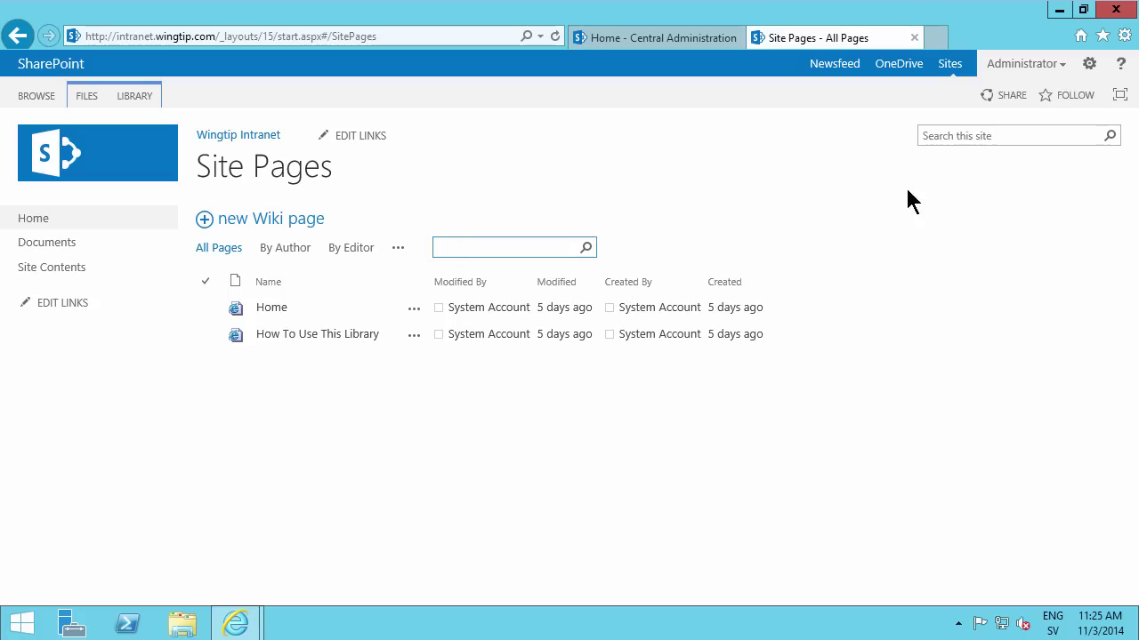
pyautogui.click(969, 137)
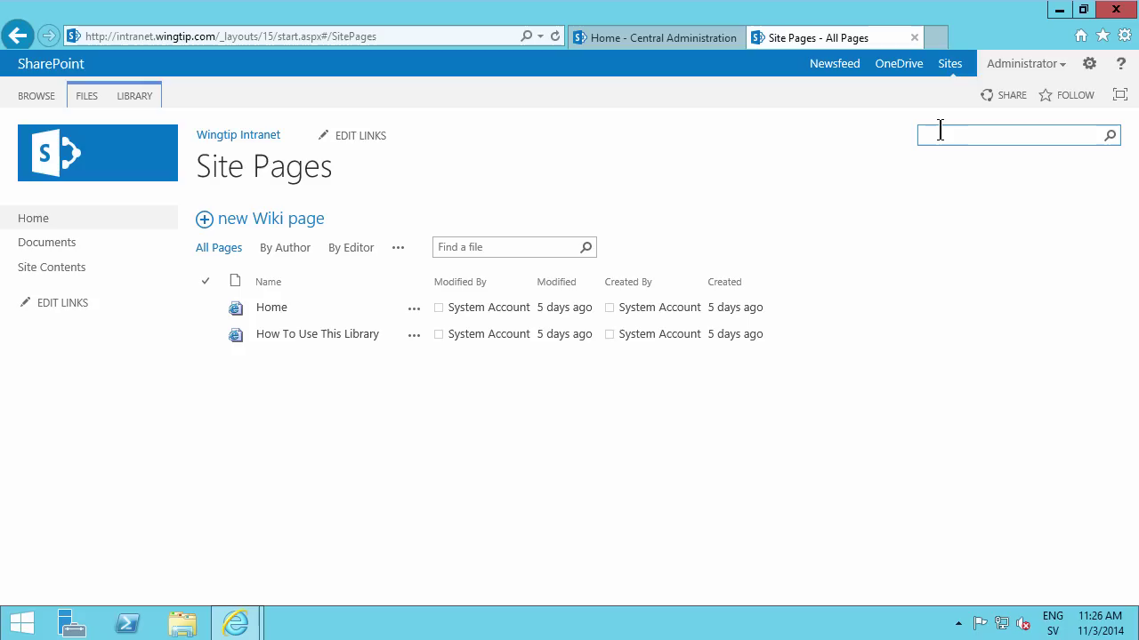
pyautogui.click(544, 247)
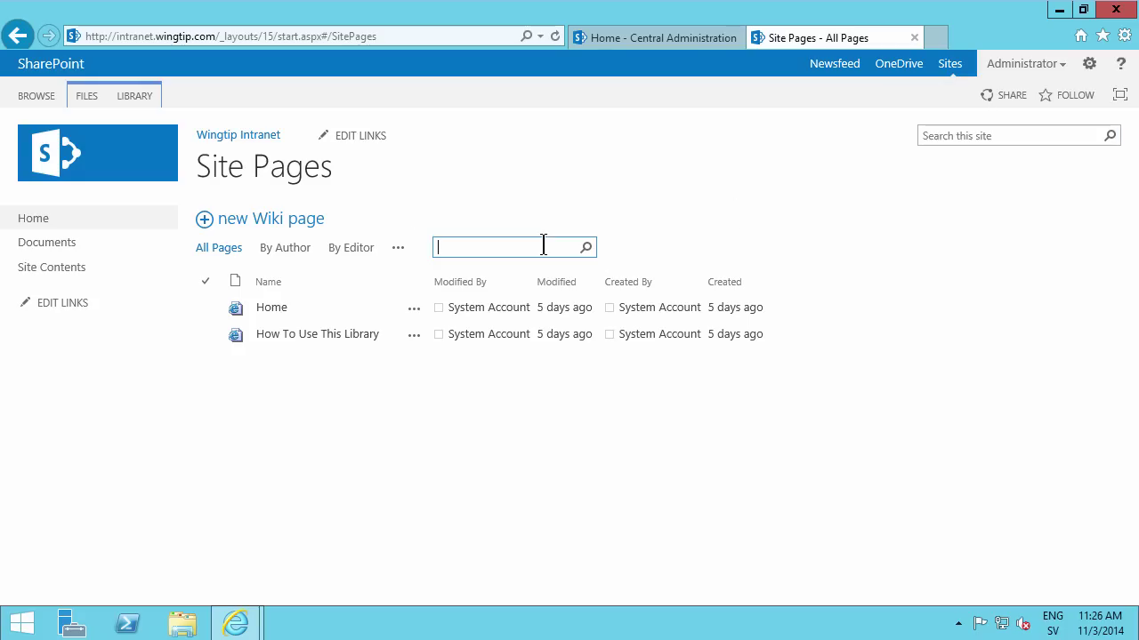
pyautogui.write('home')
pyautogui.press('Return')
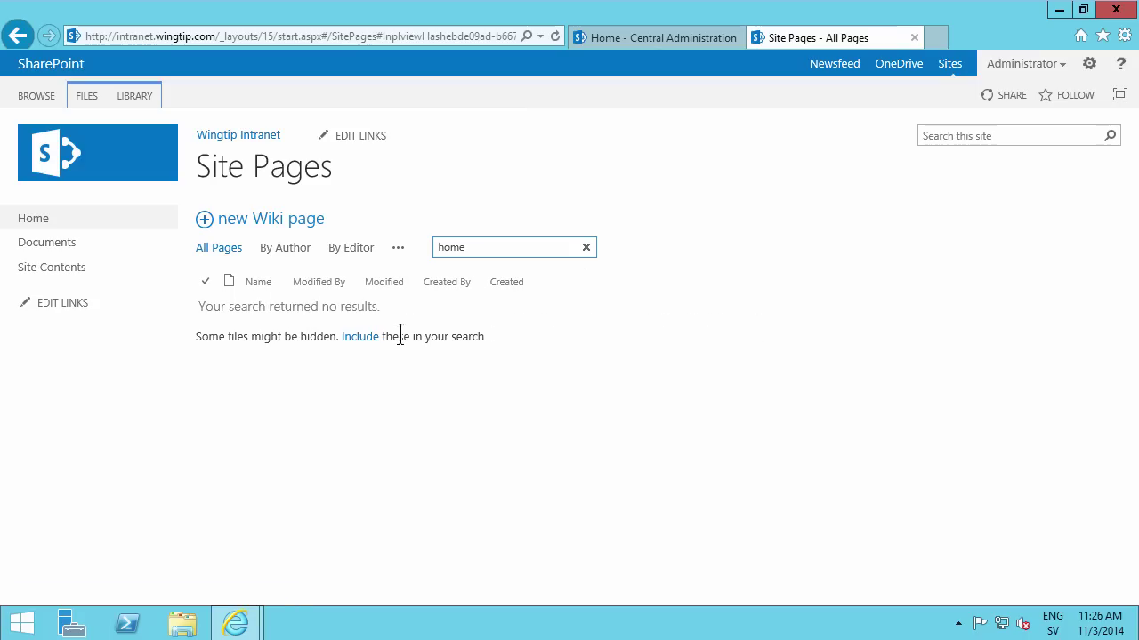
pyautogui.click(586, 246)
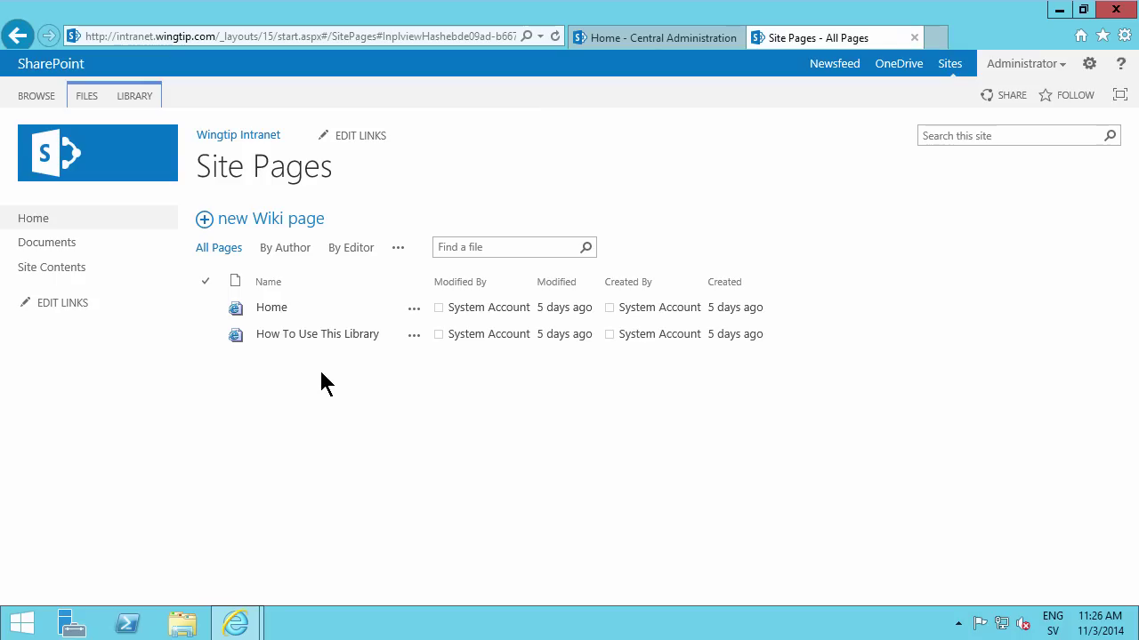
# Step: From Central Administration's service applications list, open Search Service Application 1
pyautogui.click(631, 40)
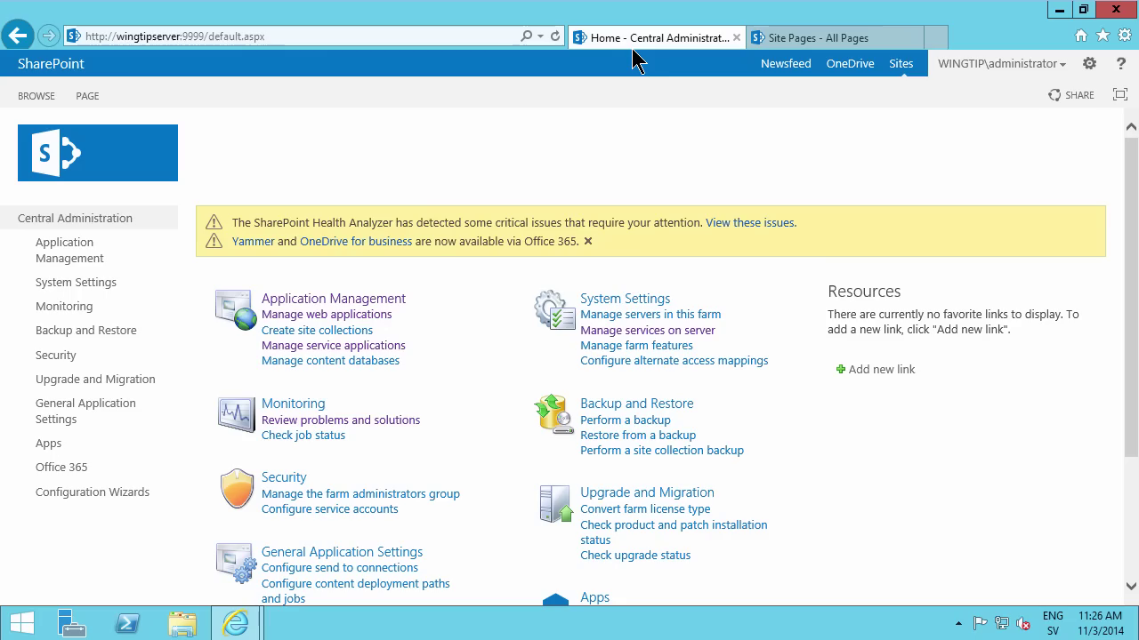
pyautogui.click(330, 353)
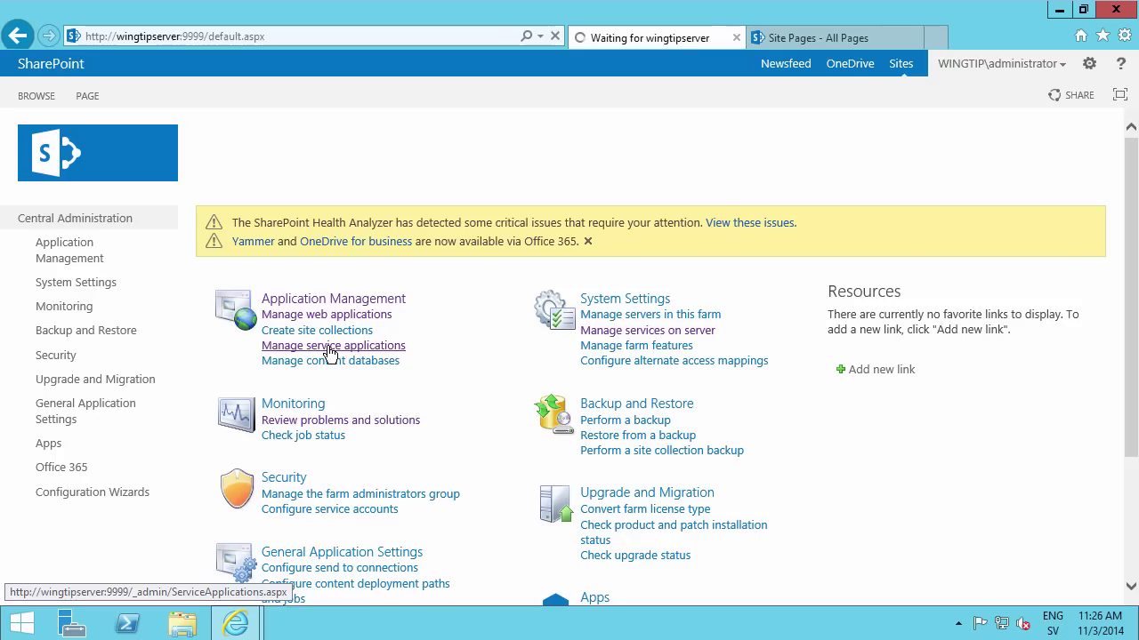
pyautogui.scroll(-3, 383, 356)
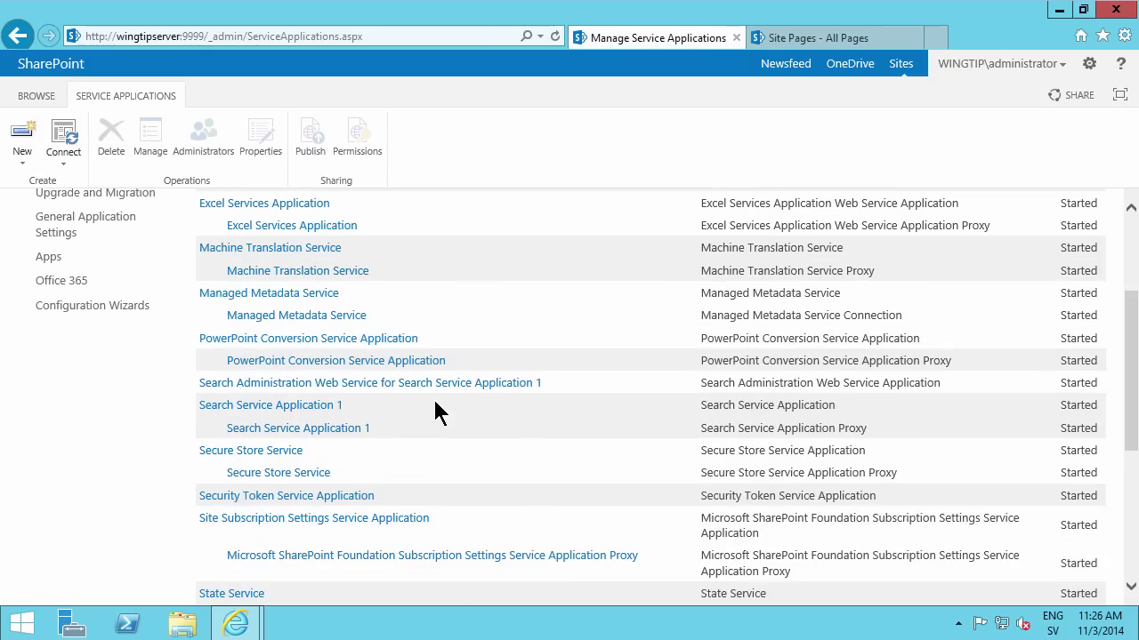
pyautogui.click(267, 406)
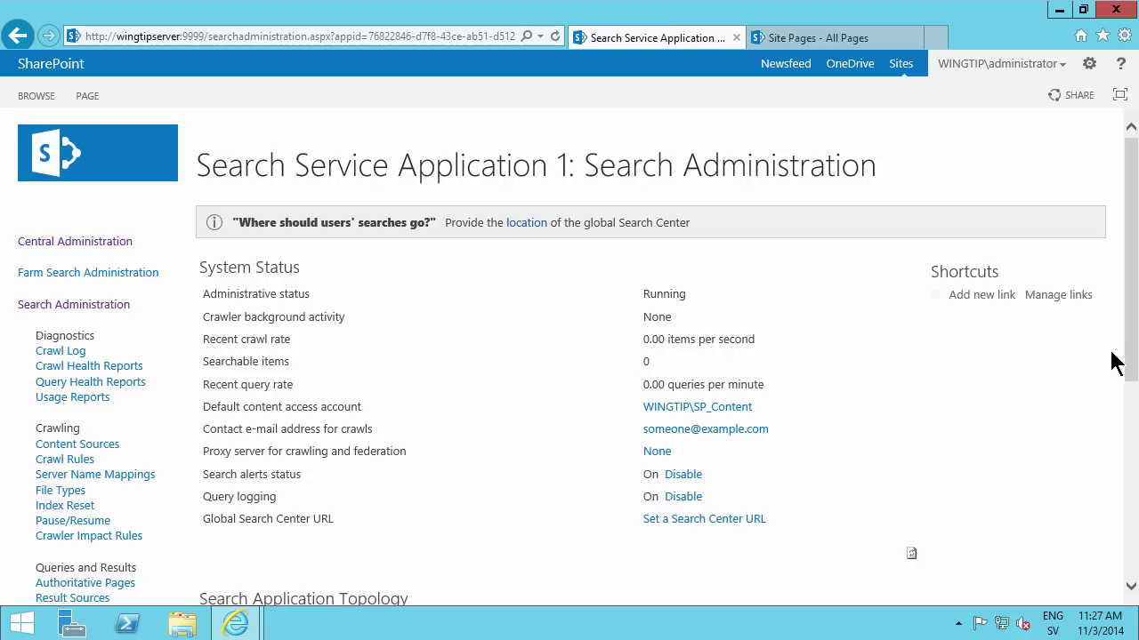
# Step: Edit the Local SharePoint sites content source to enable continuous crawls and save it
pyautogui.moveTo(1130, 356); pyautogui.dragTo(1080, 453)
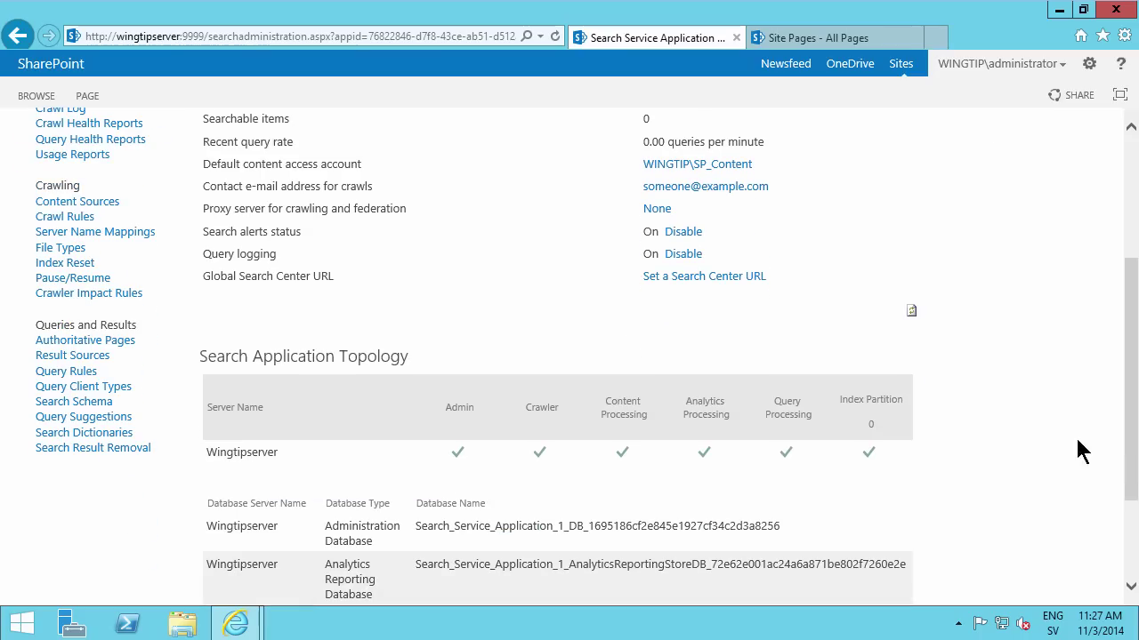
pyautogui.click(81, 209)
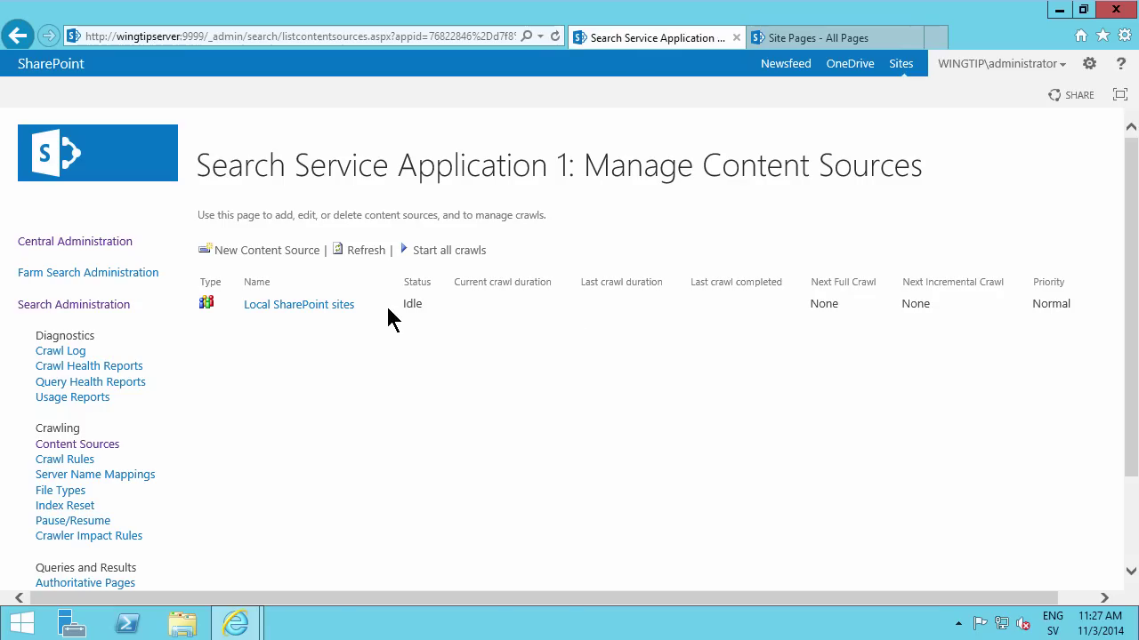
pyautogui.moveTo(364, 310)
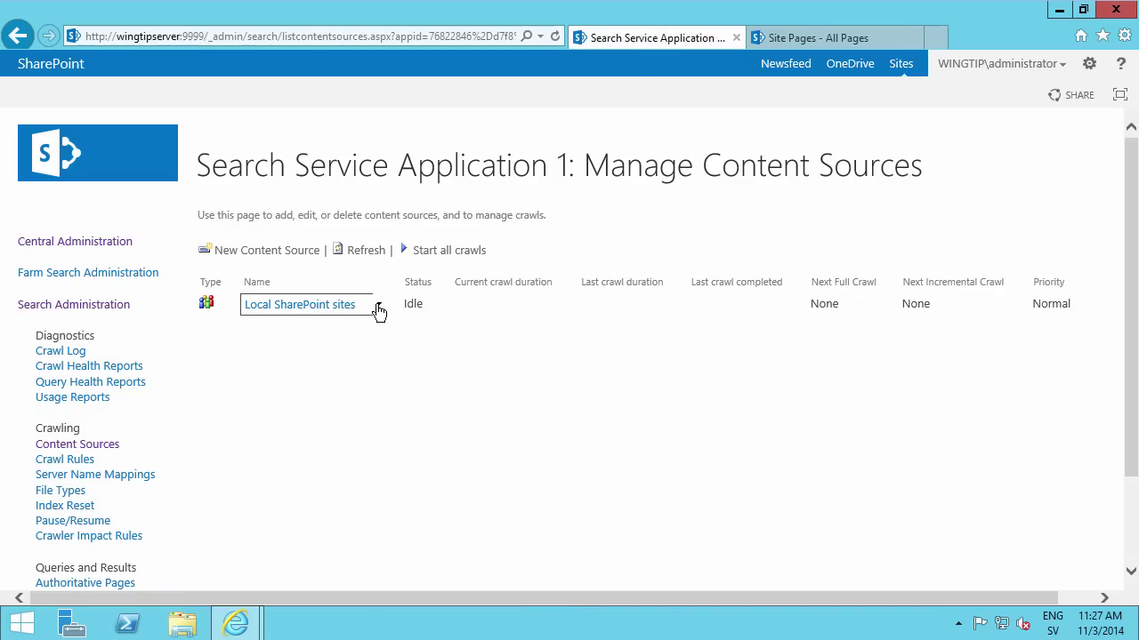
pyautogui.click(380, 307)
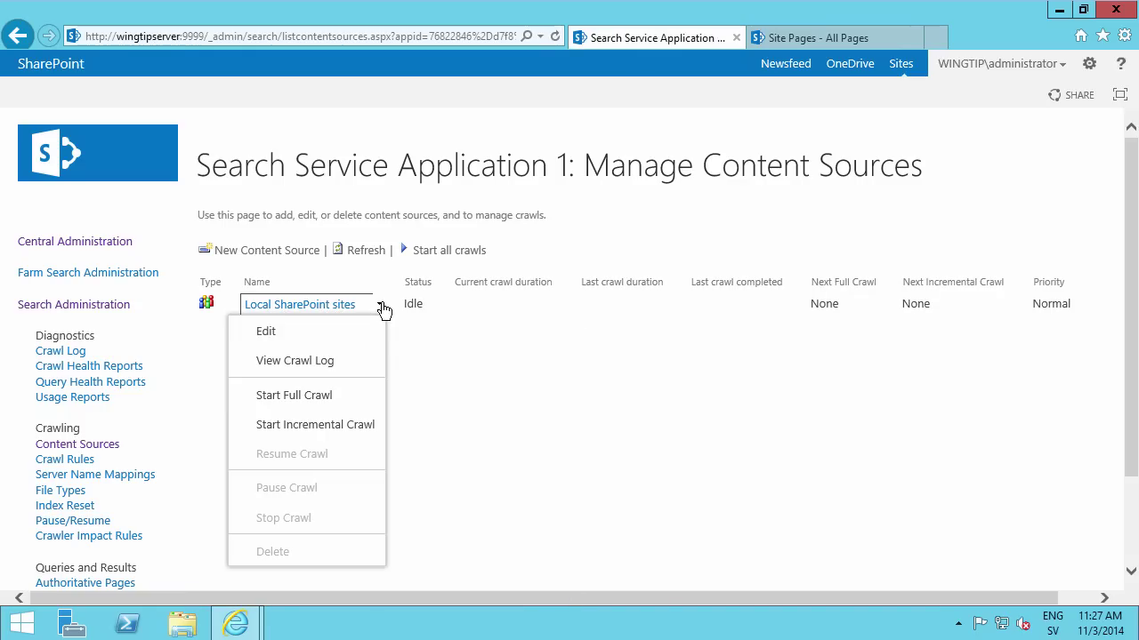
pyautogui.click(329, 339)
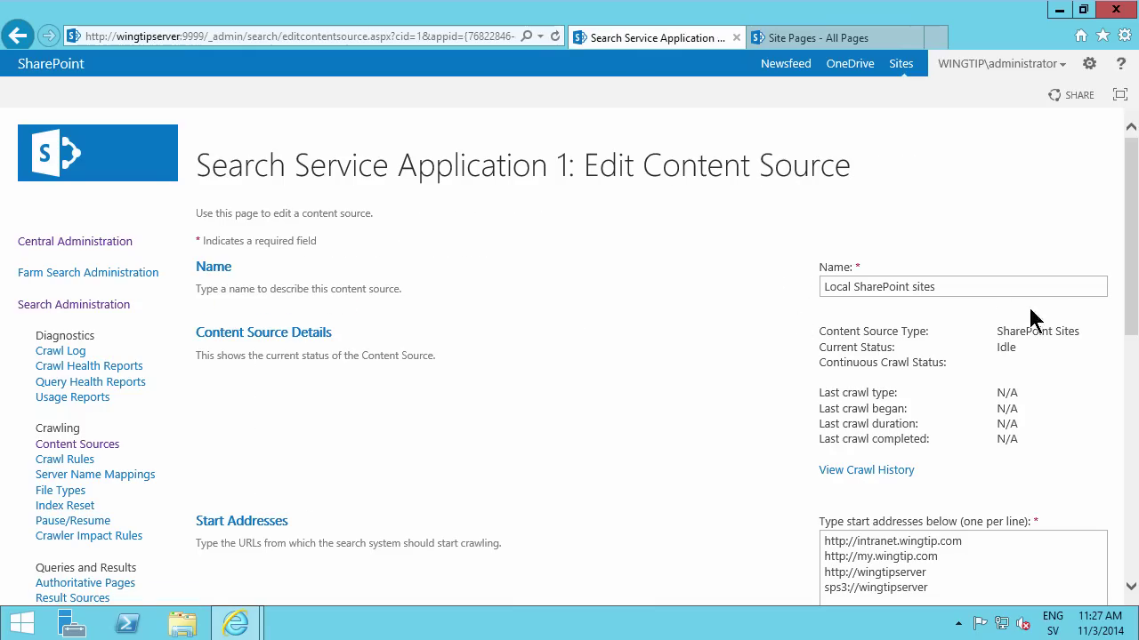
pyautogui.moveTo(1131, 278); pyautogui.dragTo(1133, 411)
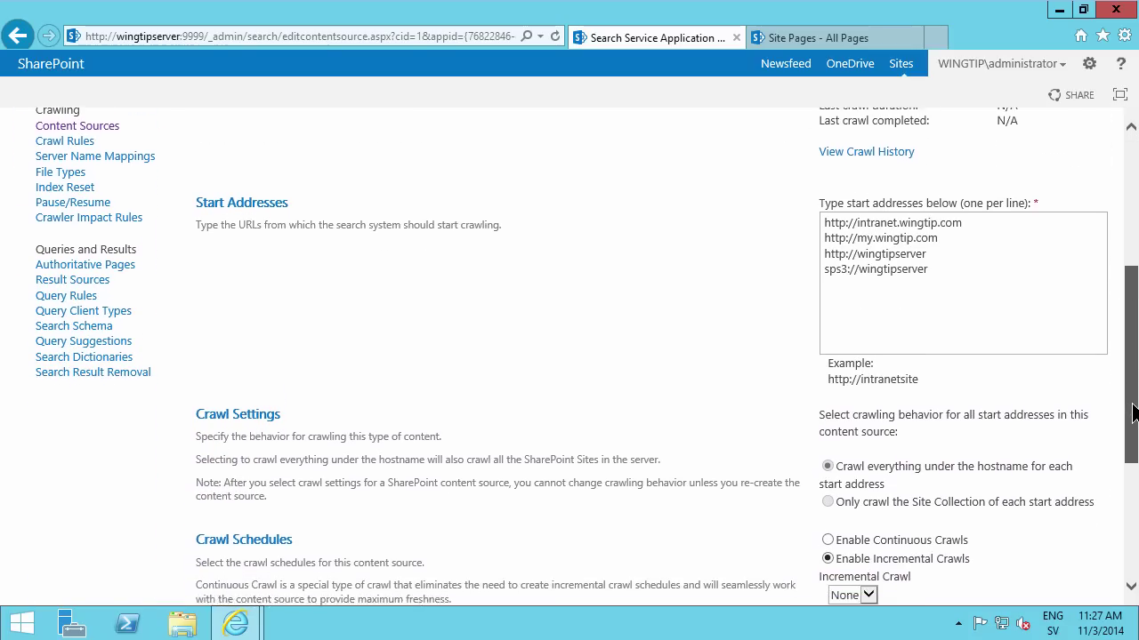
pyautogui.scroll(-3, 1133, 411)
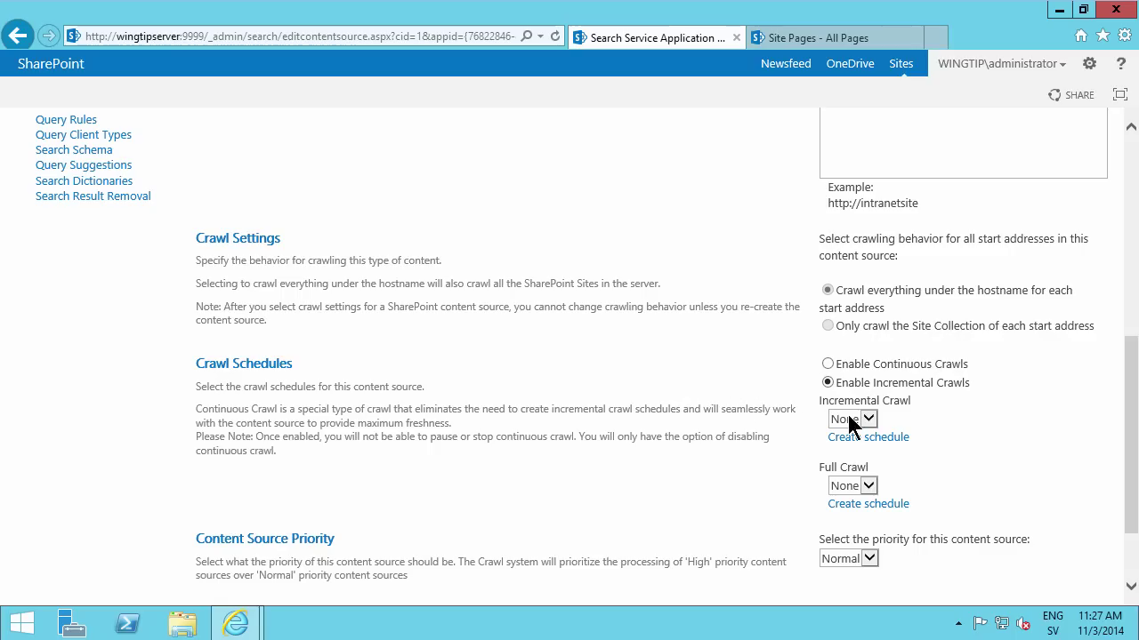
pyautogui.click(828, 365)
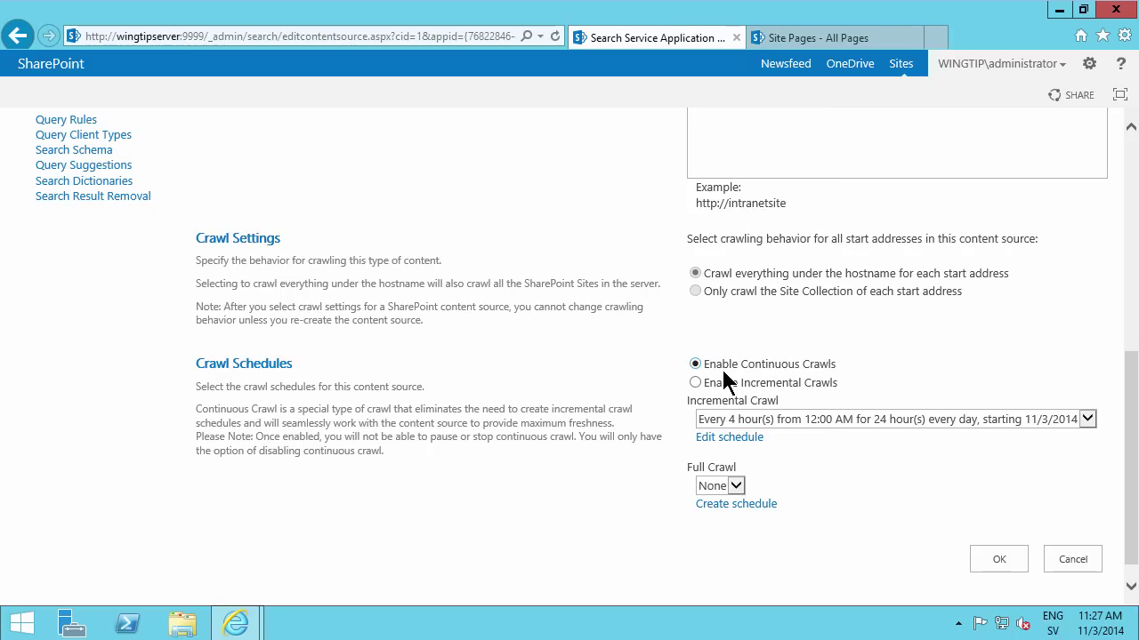
pyautogui.click(997, 562)
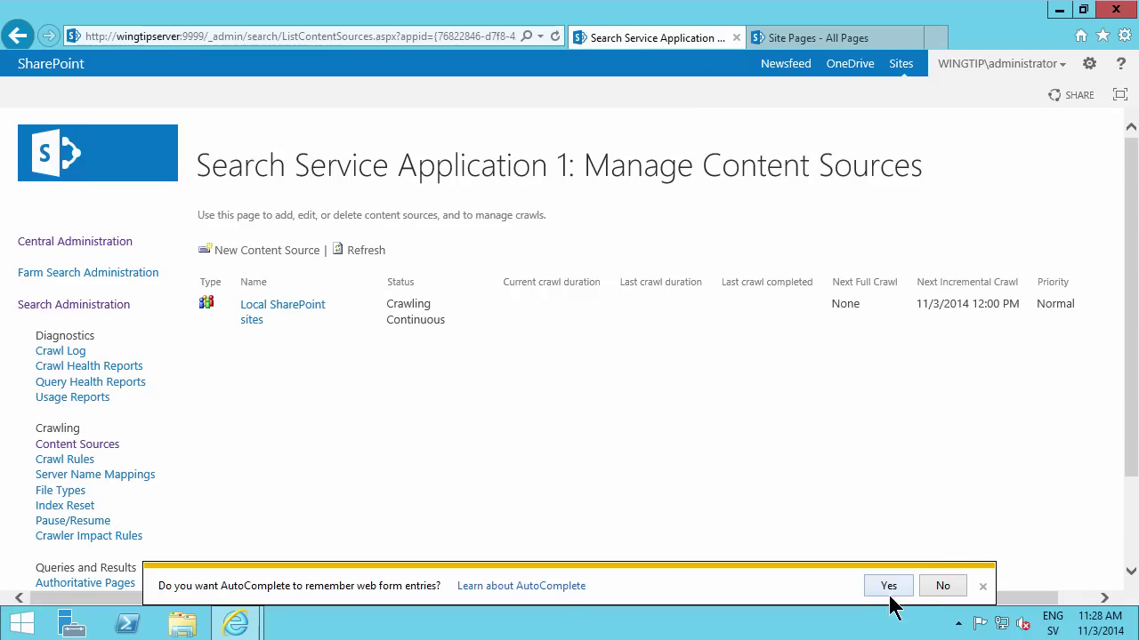
# Step: Add a daily 12:00 AM full crawl schedule to the Local SharePoint sites content source
pyautogui.click(891, 591)
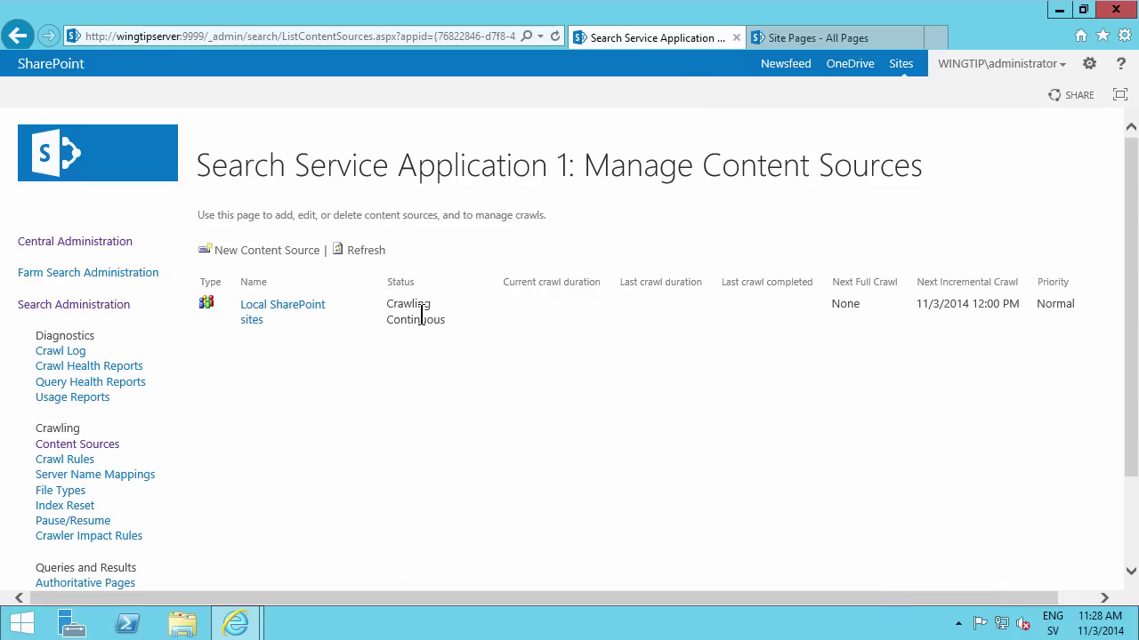
pyautogui.click(363, 315)
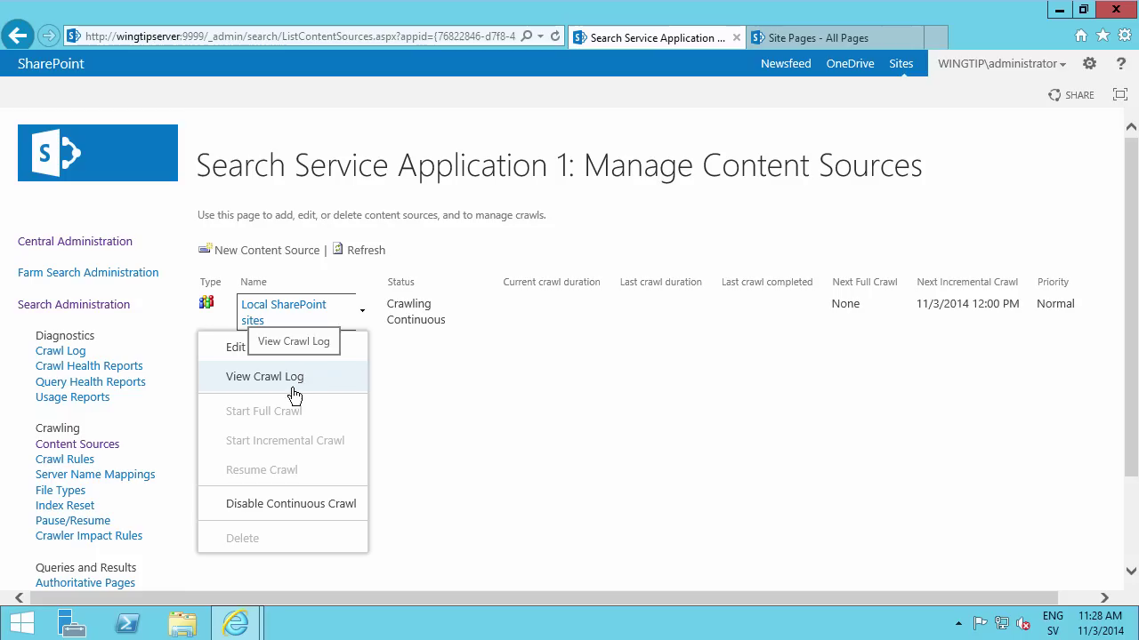
pyautogui.click(240, 351)
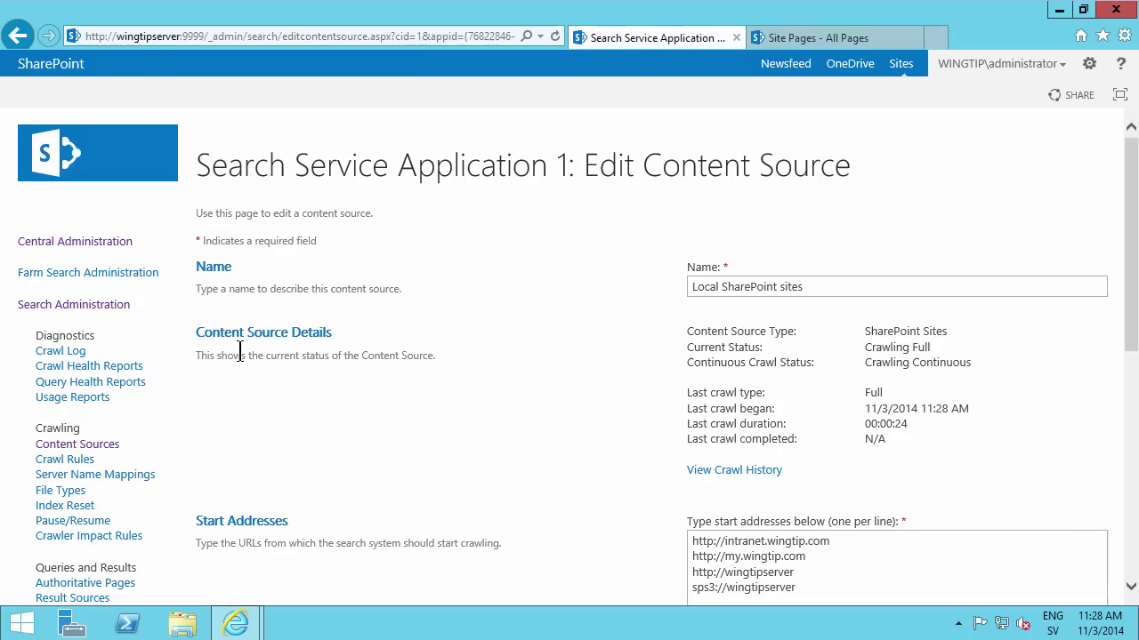
pyautogui.moveTo(1134, 255); pyautogui.dragTo(1130, 452)
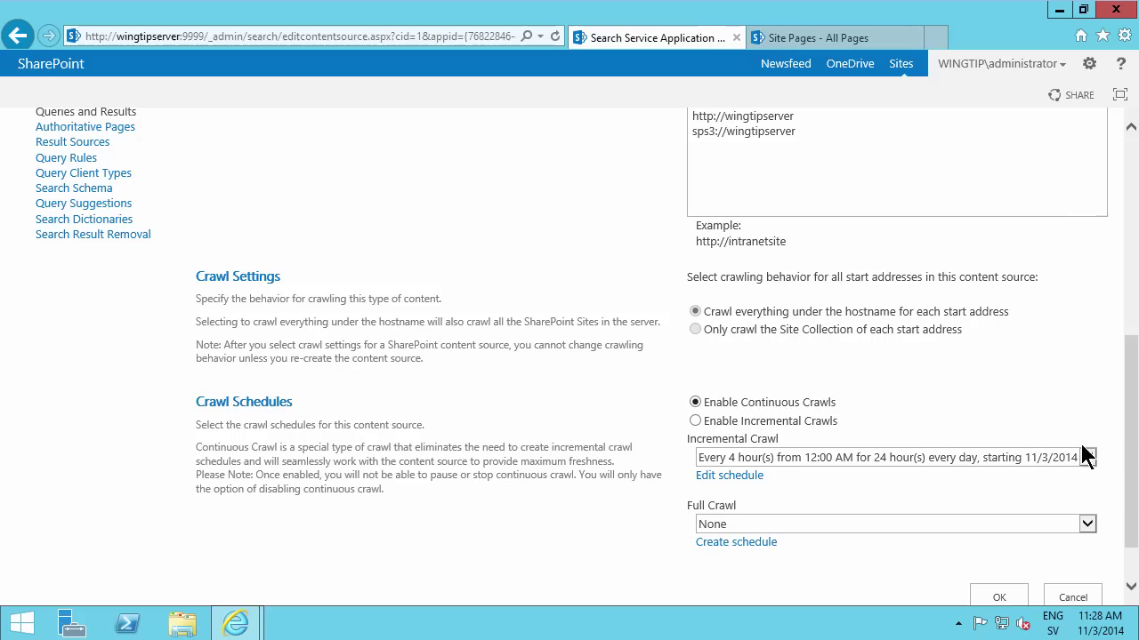
pyautogui.scroll(-2, 587, 356)
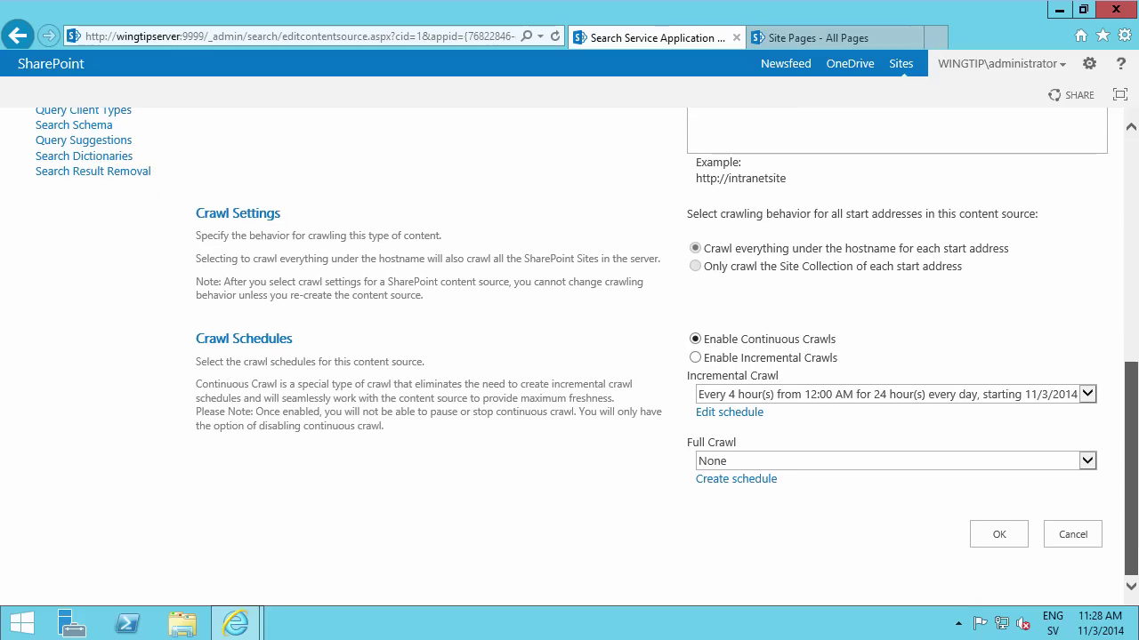
pyautogui.click(747, 459)
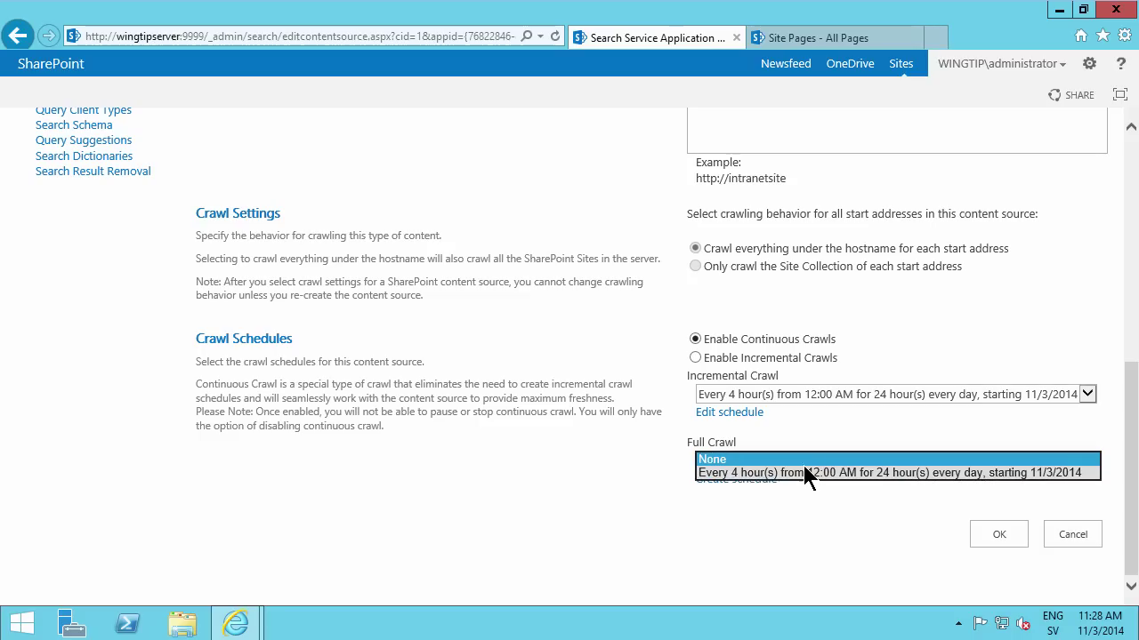
pyautogui.click(727, 507)
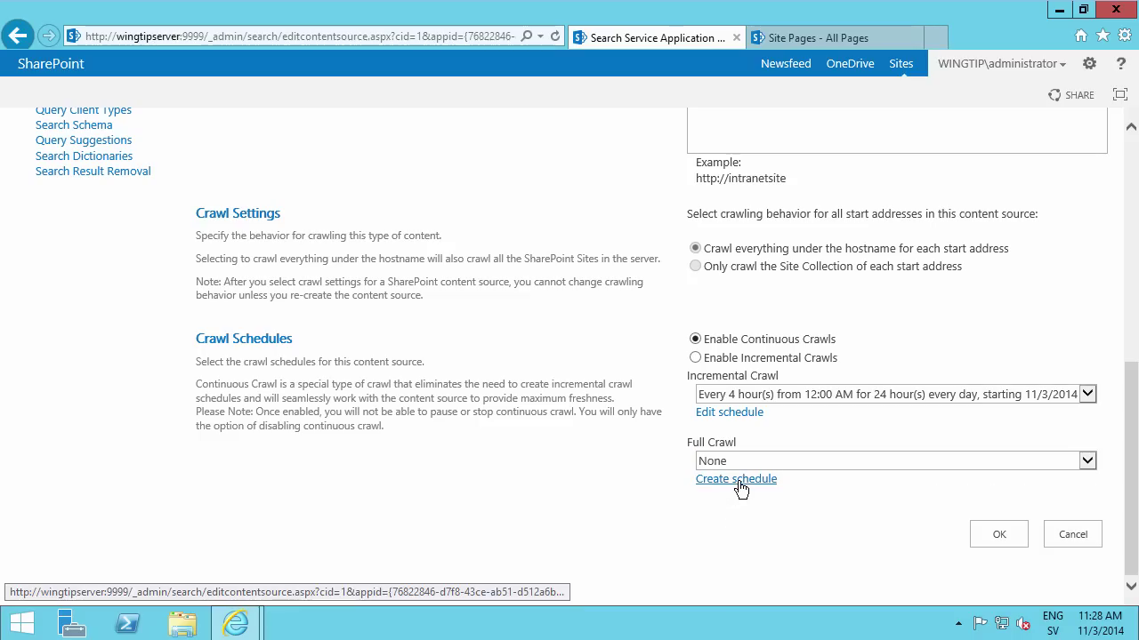
pyautogui.click(738, 480)
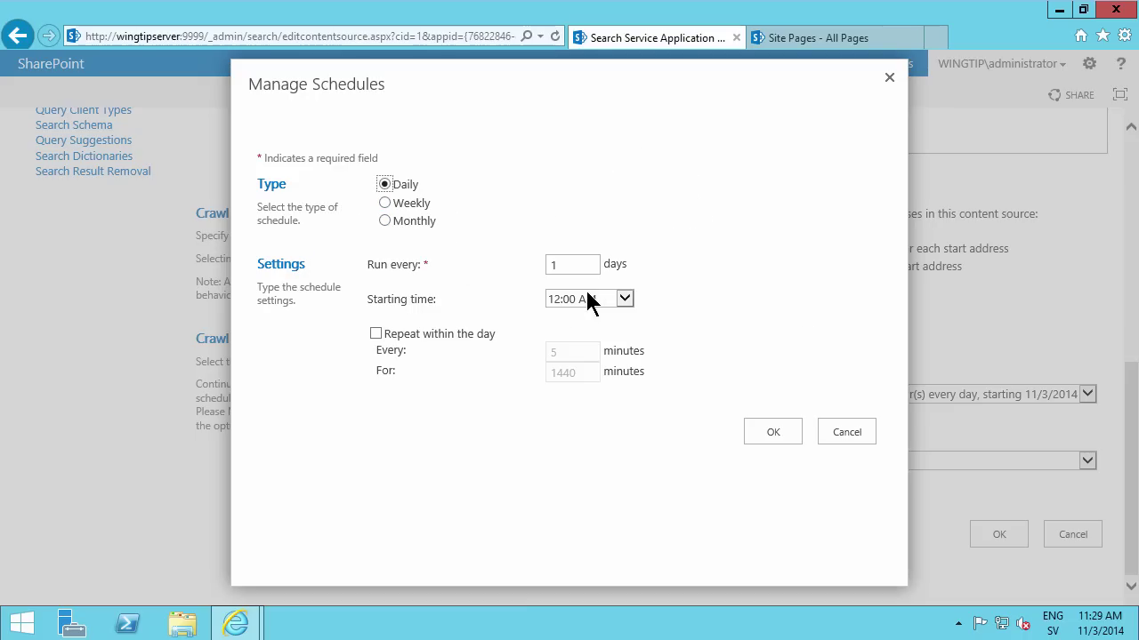
pyautogui.click(769, 434)
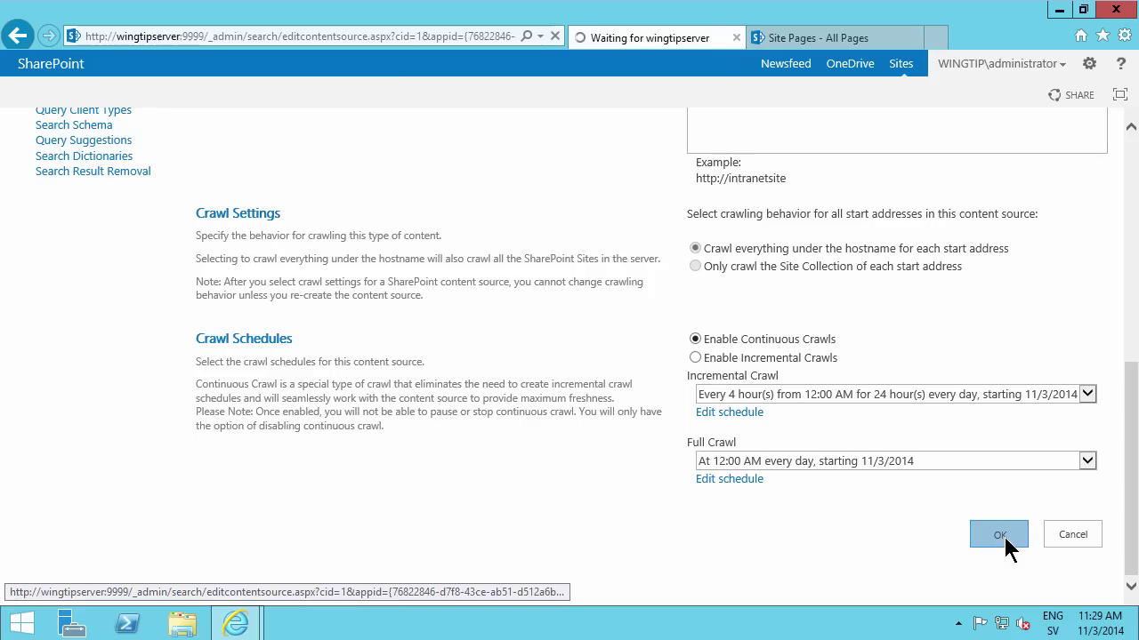
# Step: In Task Manager, sort processes by CPU and widen the Name column to confirm Search is busy
pyautogui.rightClick(445, 625)
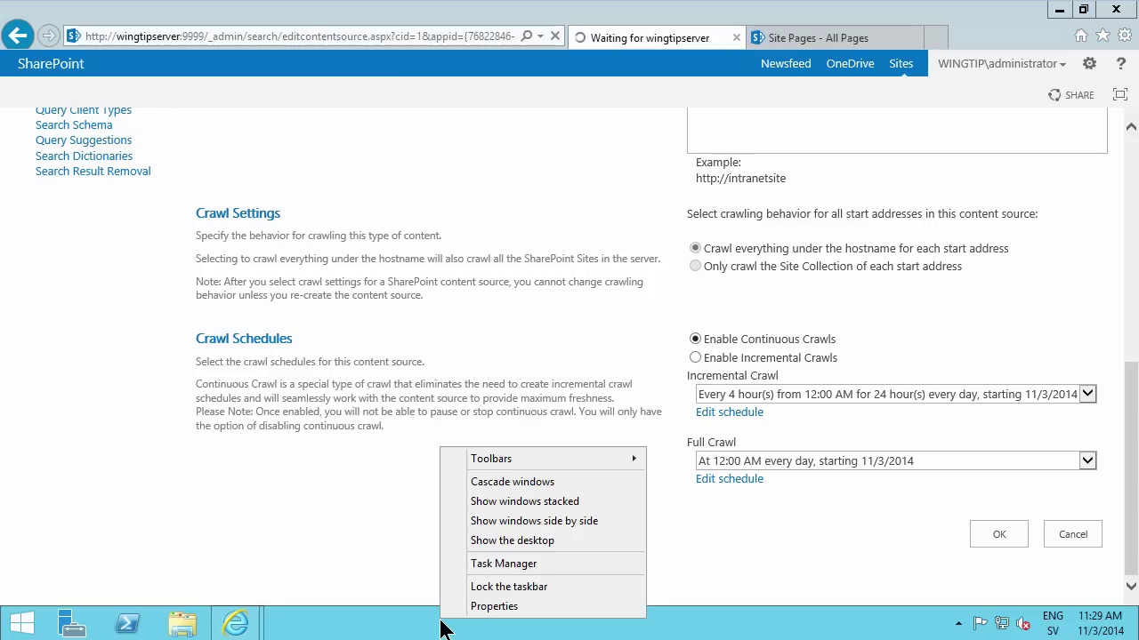
pyautogui.click(495, 567)
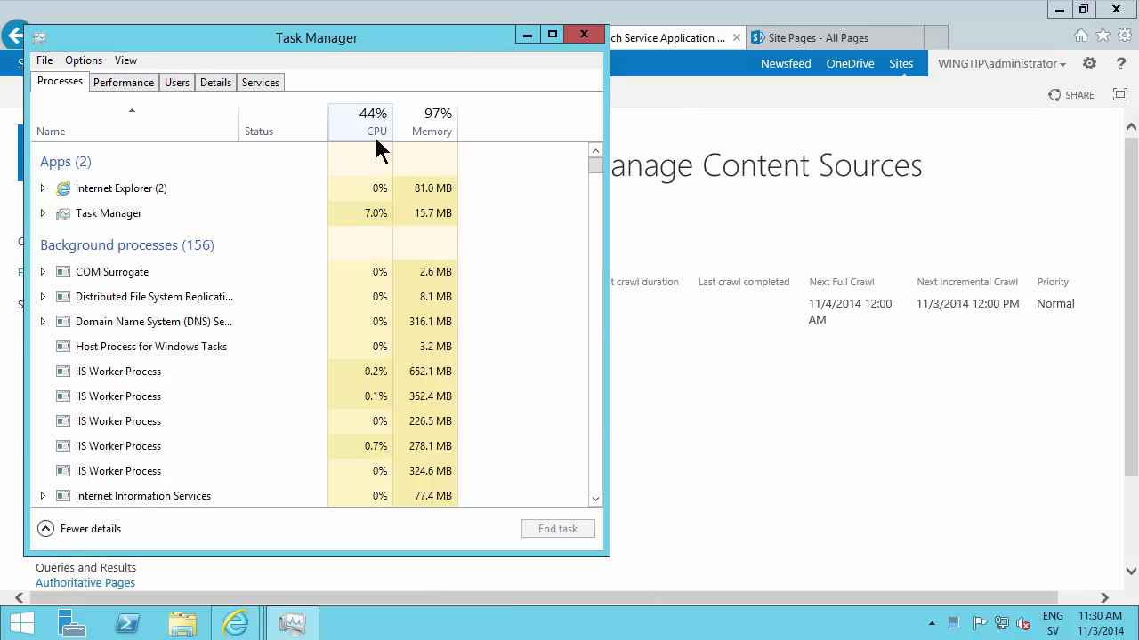
pyautogui.click(375, 136)
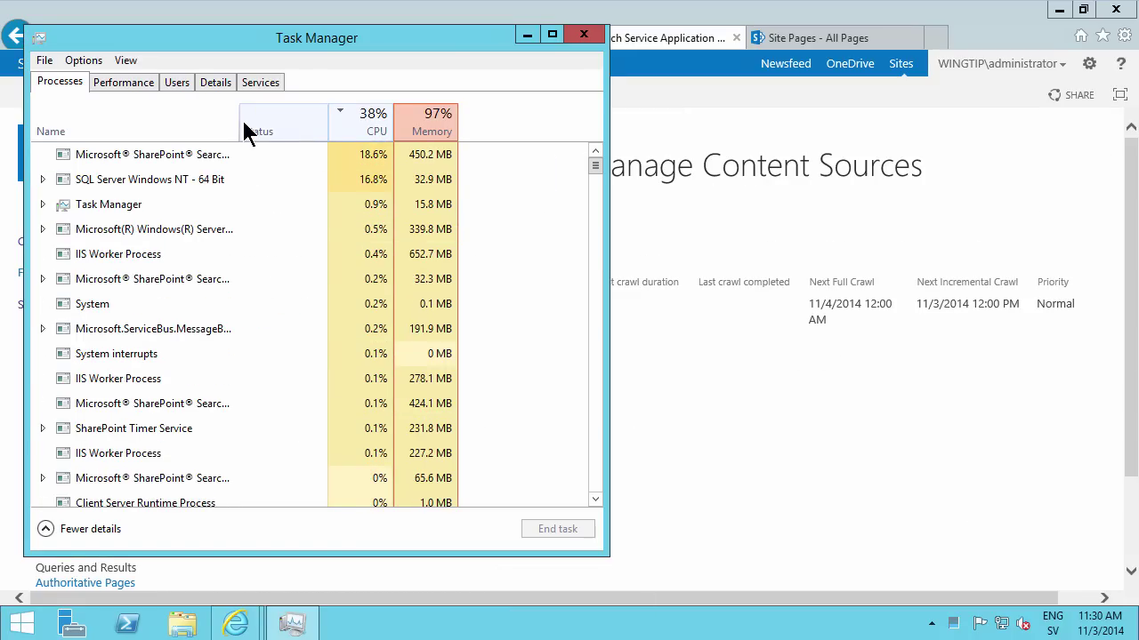
pyautogui.moveTo(238, 129); pyautogui.dragTo(384, 129)
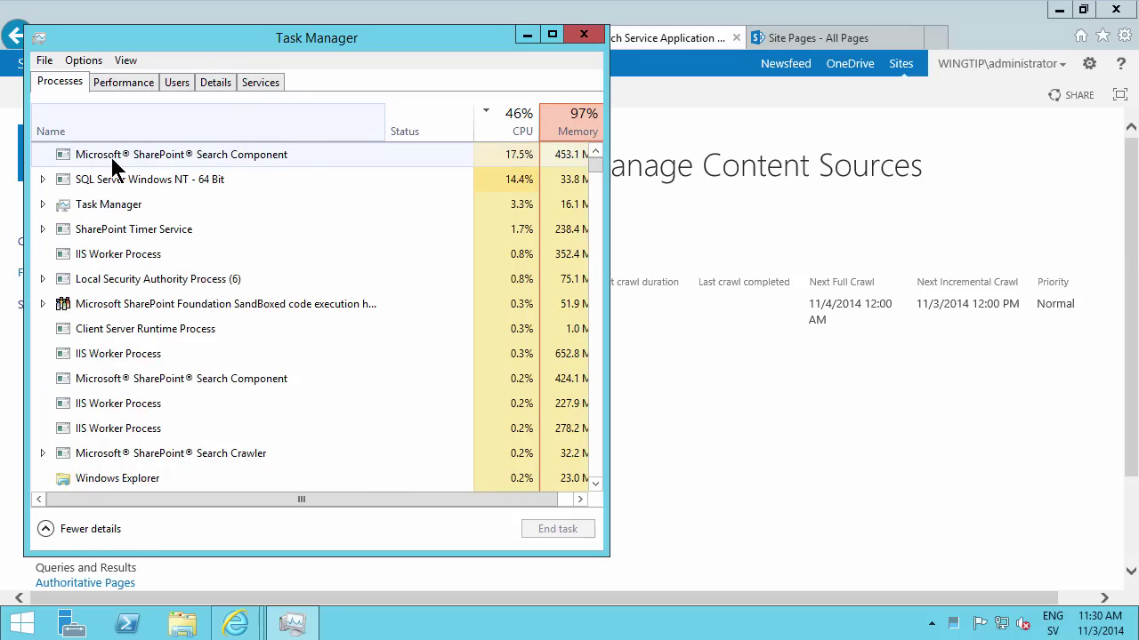
pyautogui.click(584, 34)
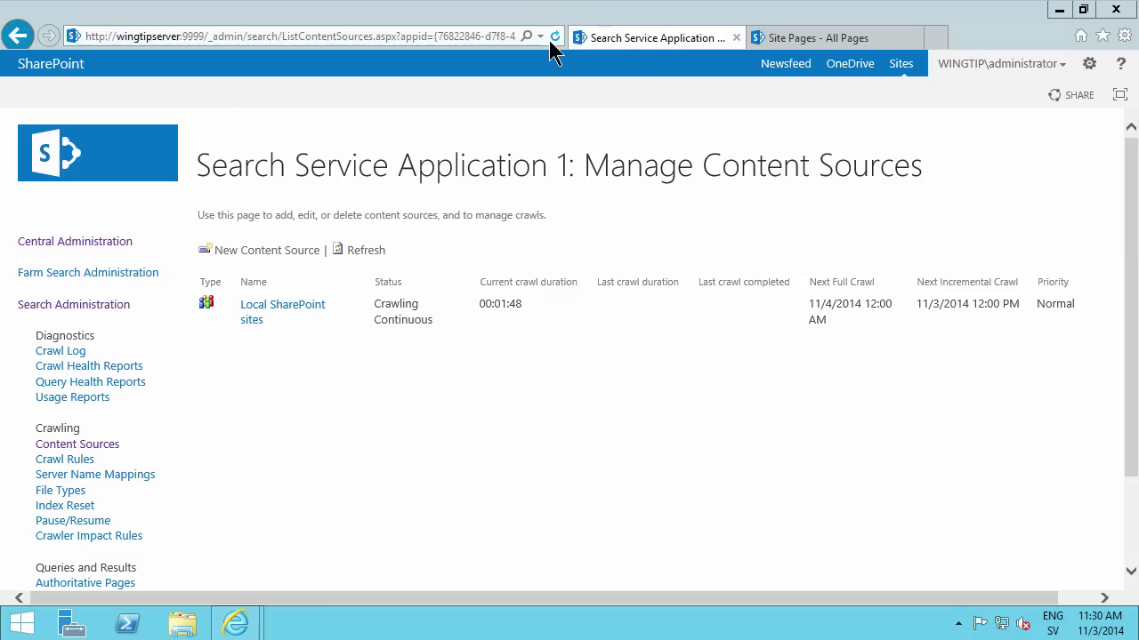
# Step: Search Site Pages for 'Library', finding How To Use This Library, then reopen Content Sources
pyautogui.click(554, 36)
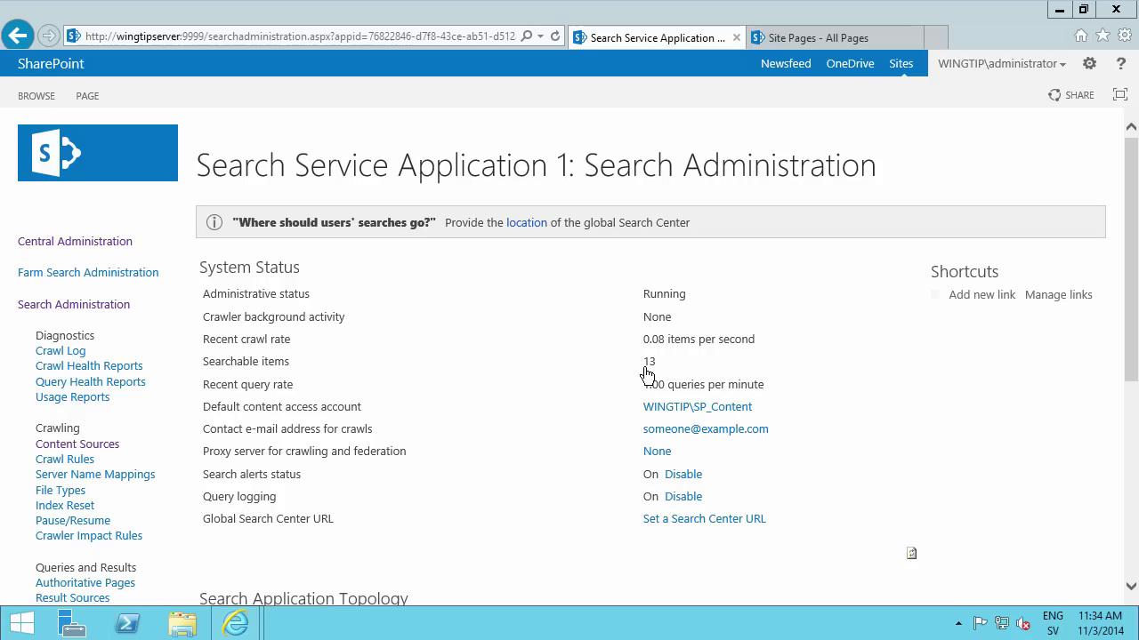
pyautogui.click(832, 43)
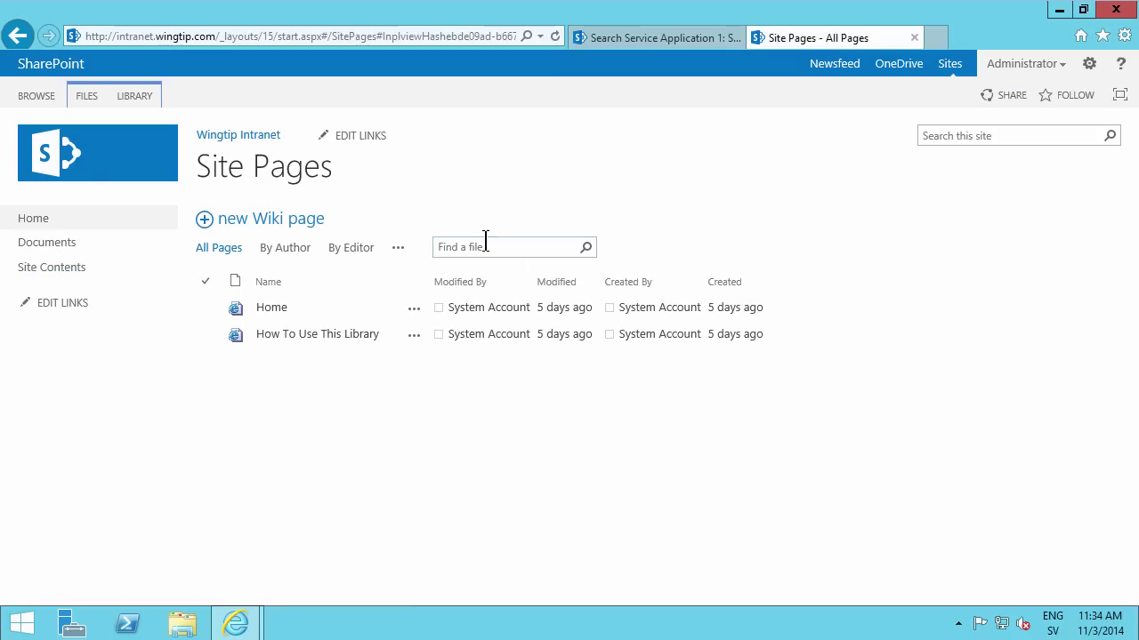
pyautogui.click(485, 245)
pyautogui.write('Li')
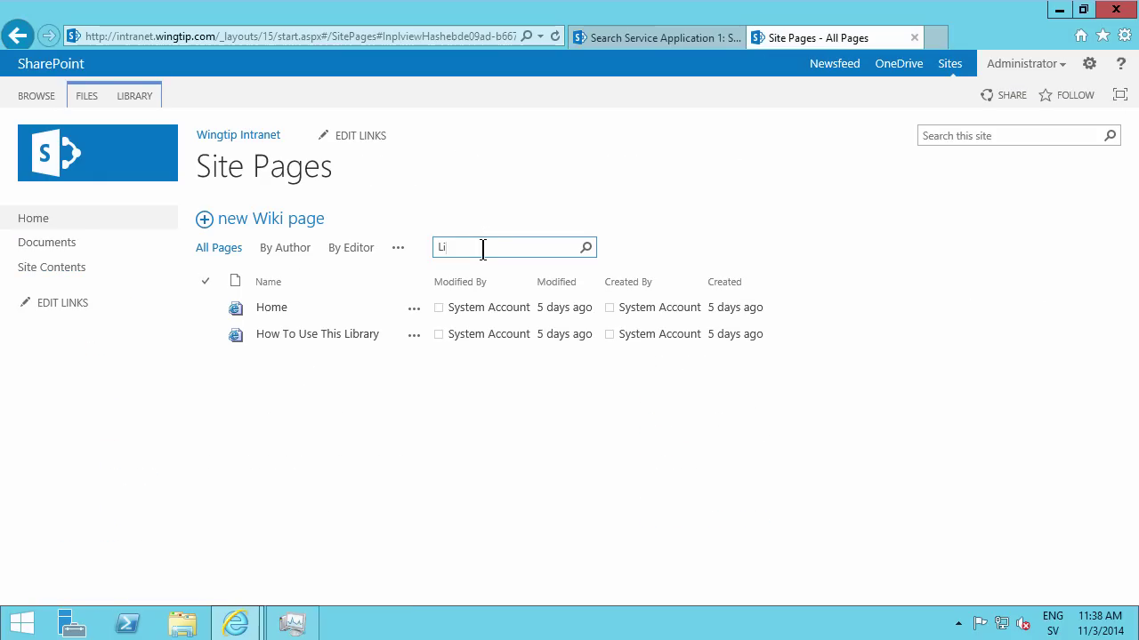
pyautogui.write('brary')
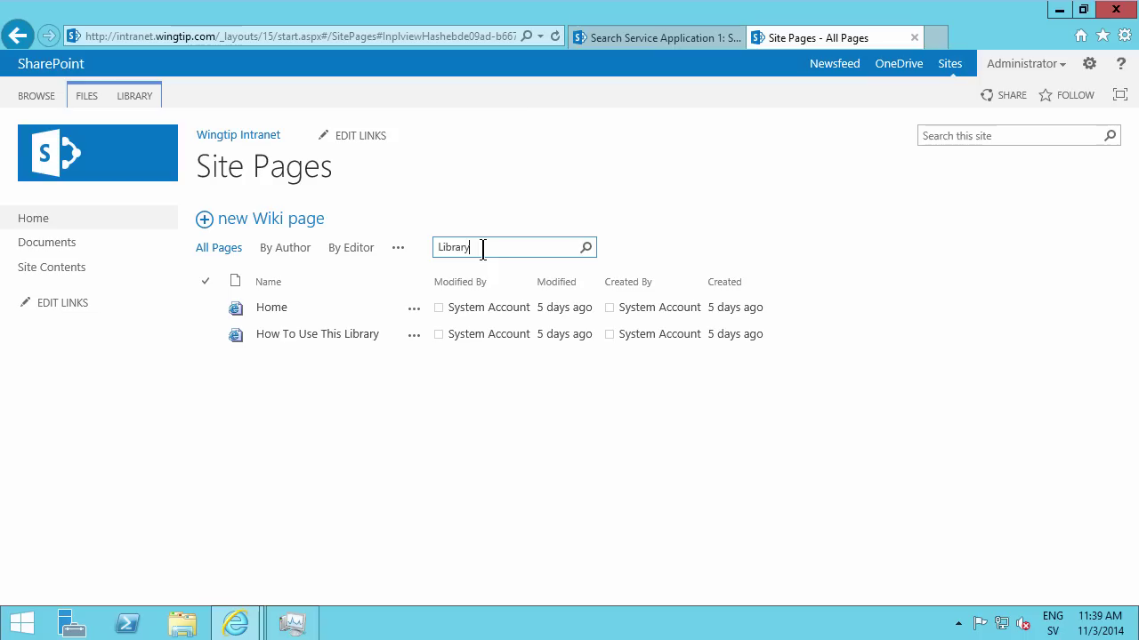
pyautogui.press('Return')
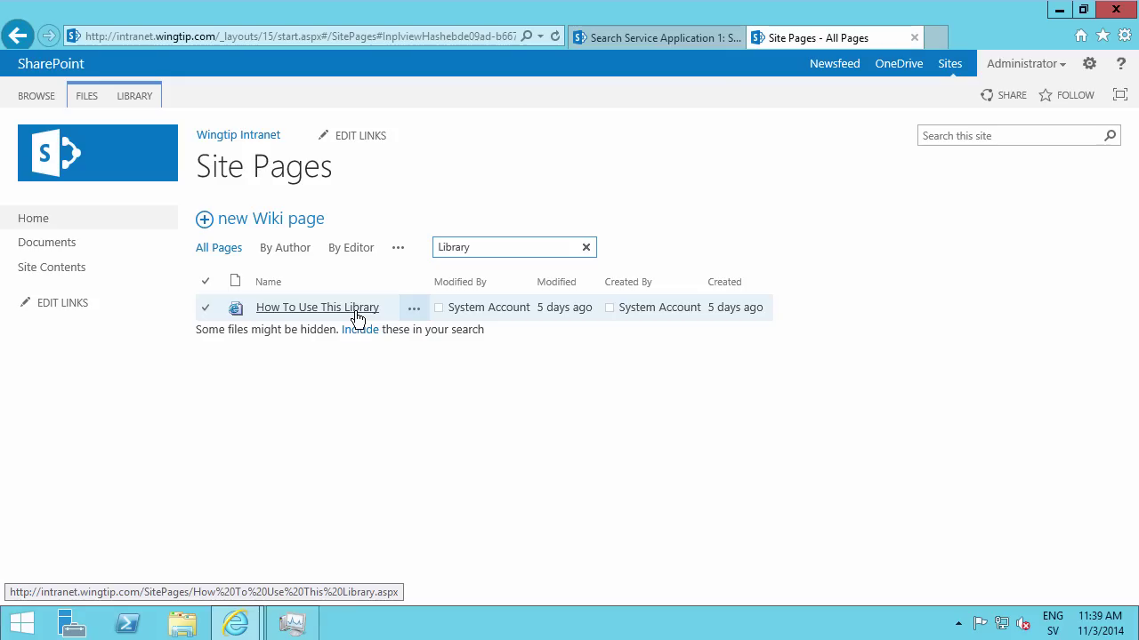
pyautogui.click(694, 38)
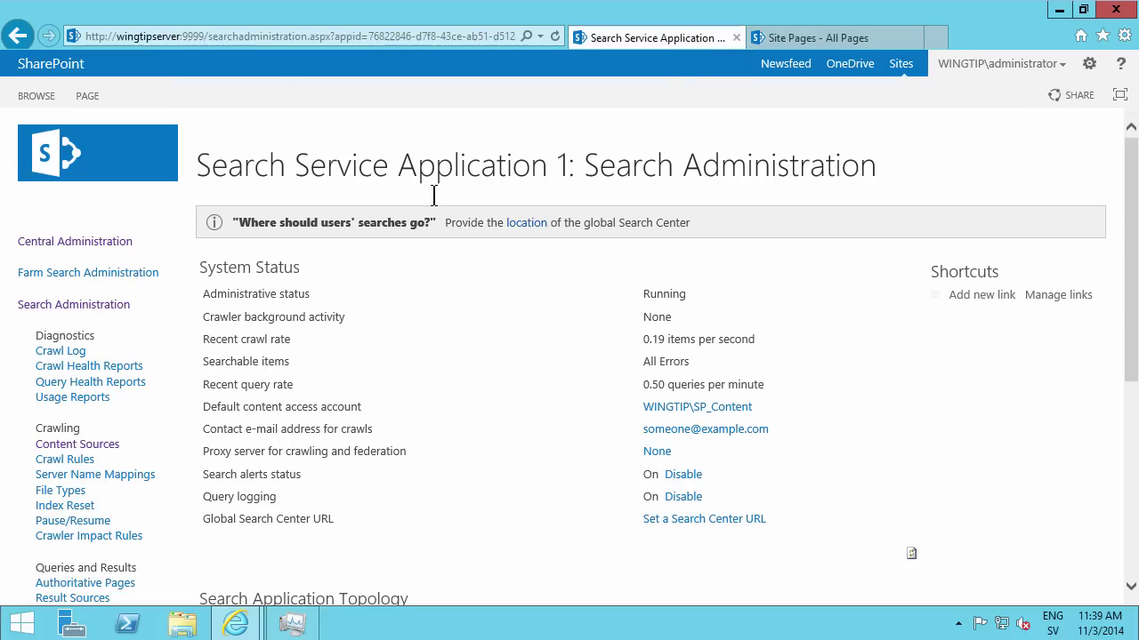
pyautogui.click(103, 450)
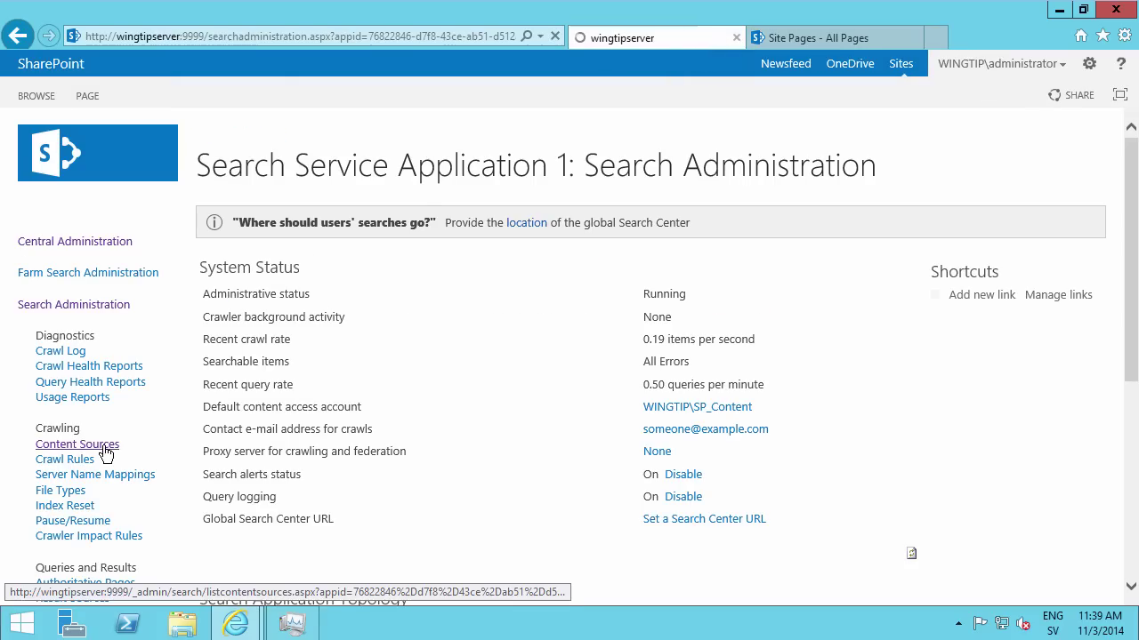